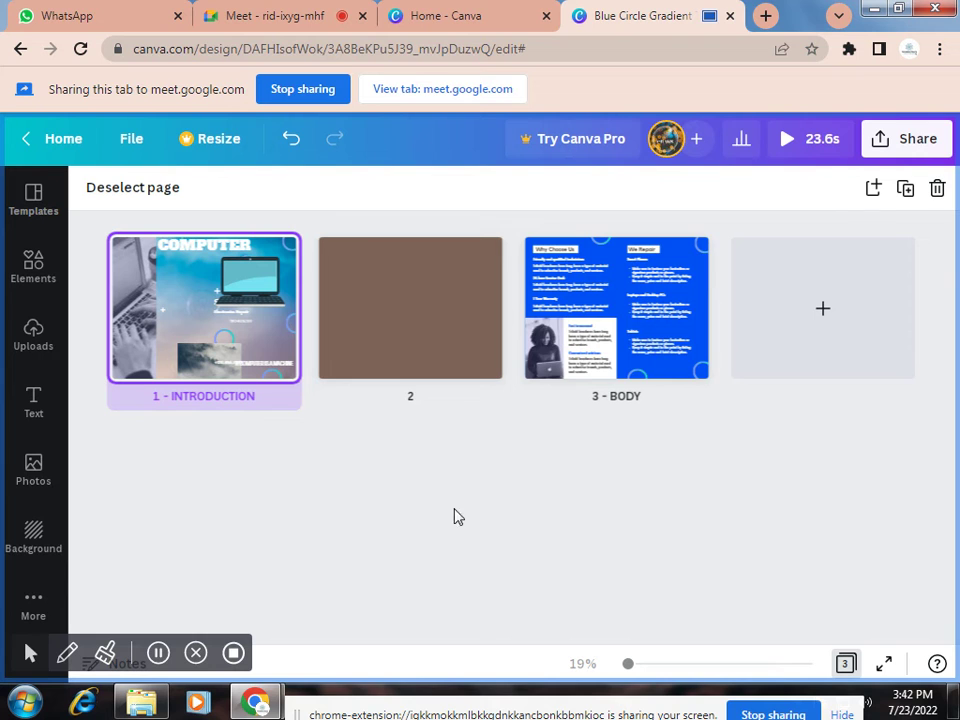
Select the BODY page, play the whole design as a full-screen preview, and return to the page overview
{"action": "left_click", "coordinate": [505, 374]}
{"action": "left_click", "coordinate": [624, 315]}
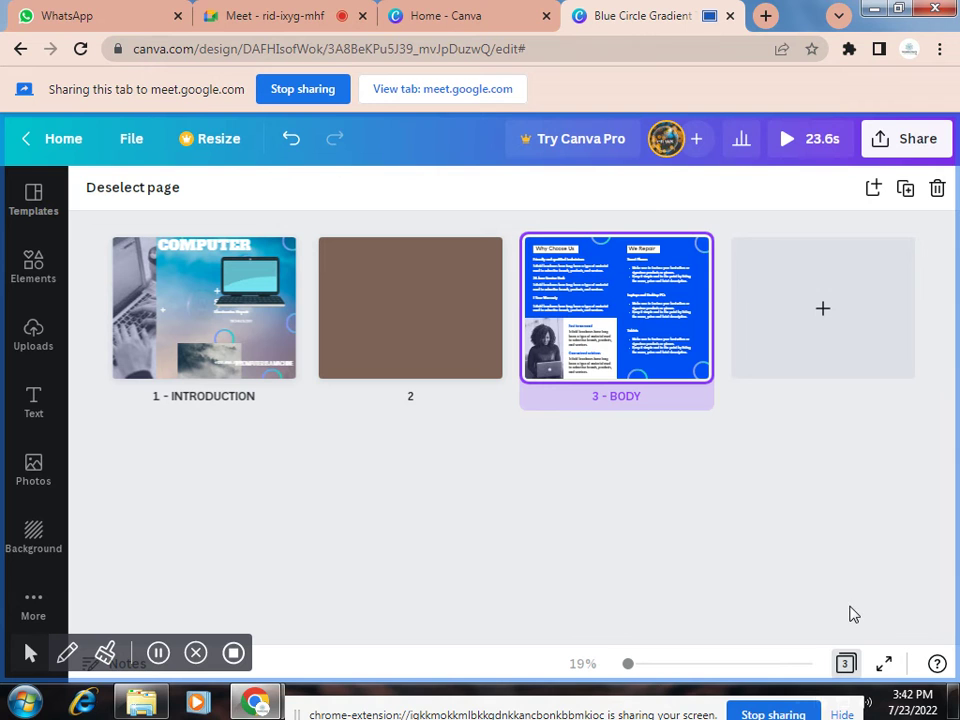
{"action": "left_click", "coordinate": [885, 668]}
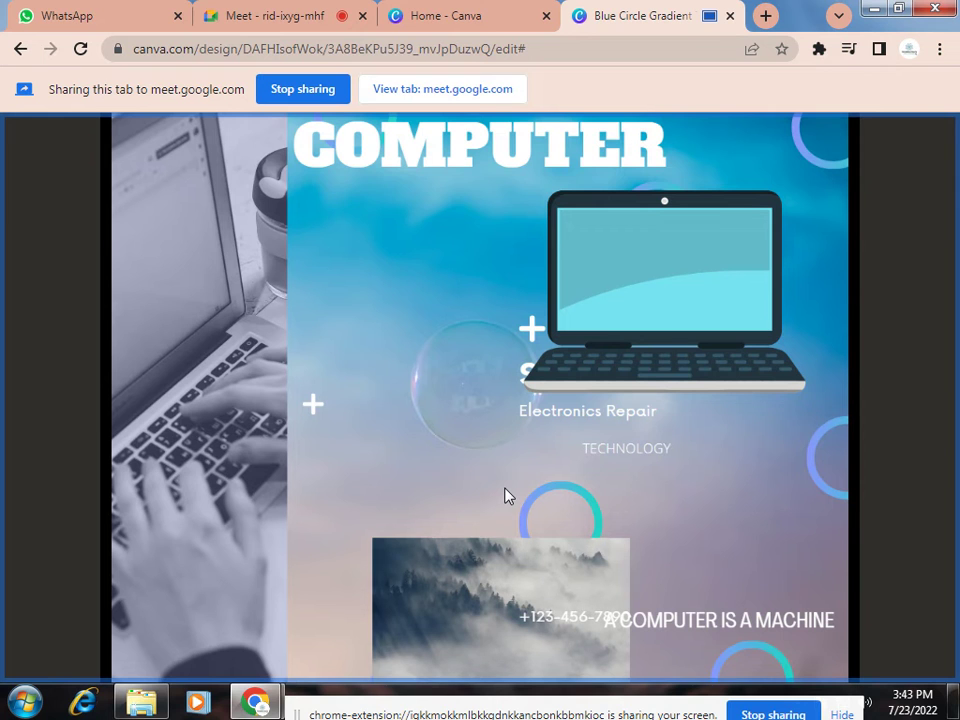
{"action": "mouse_move", "coordinate": [489, 472]}
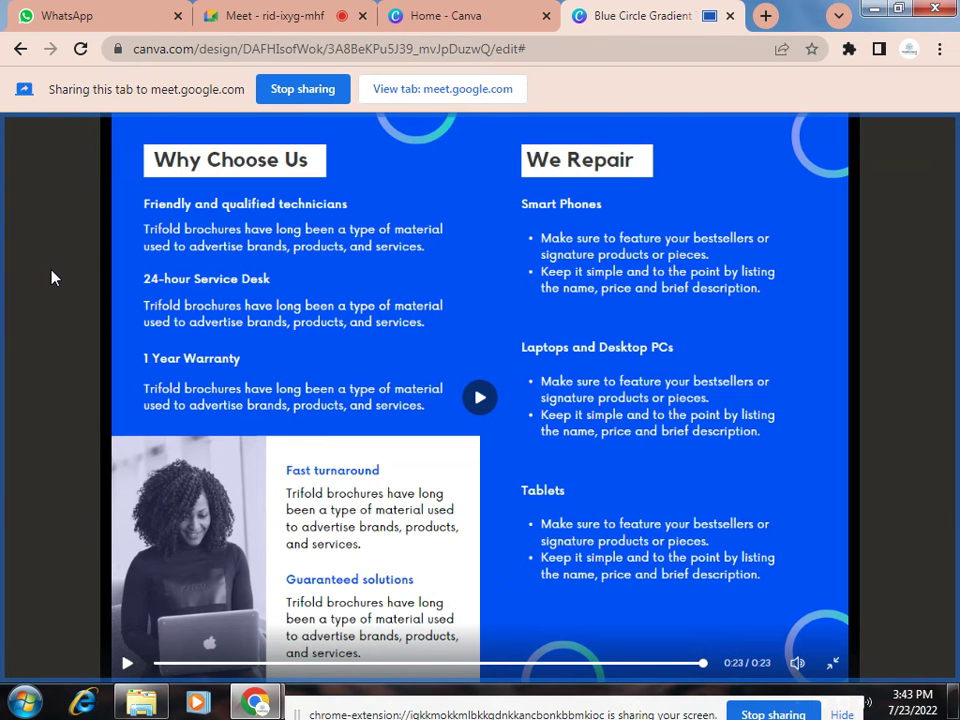
{"action": "left_click", "coordinate": [832, 663]}
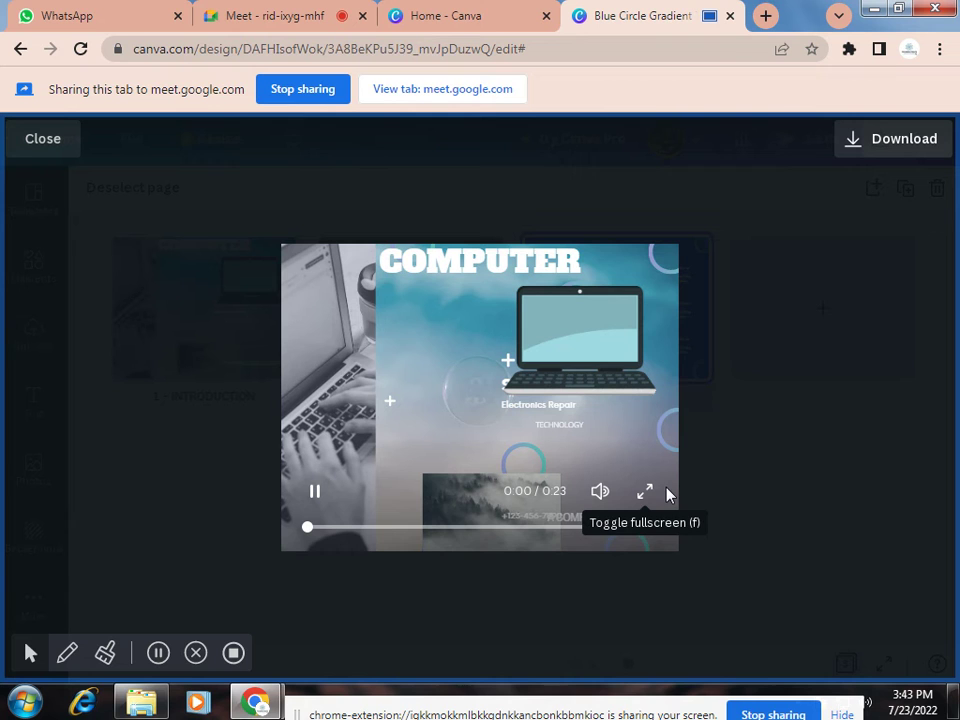
{"action": "left_click", "coordinate": [806, 439]}
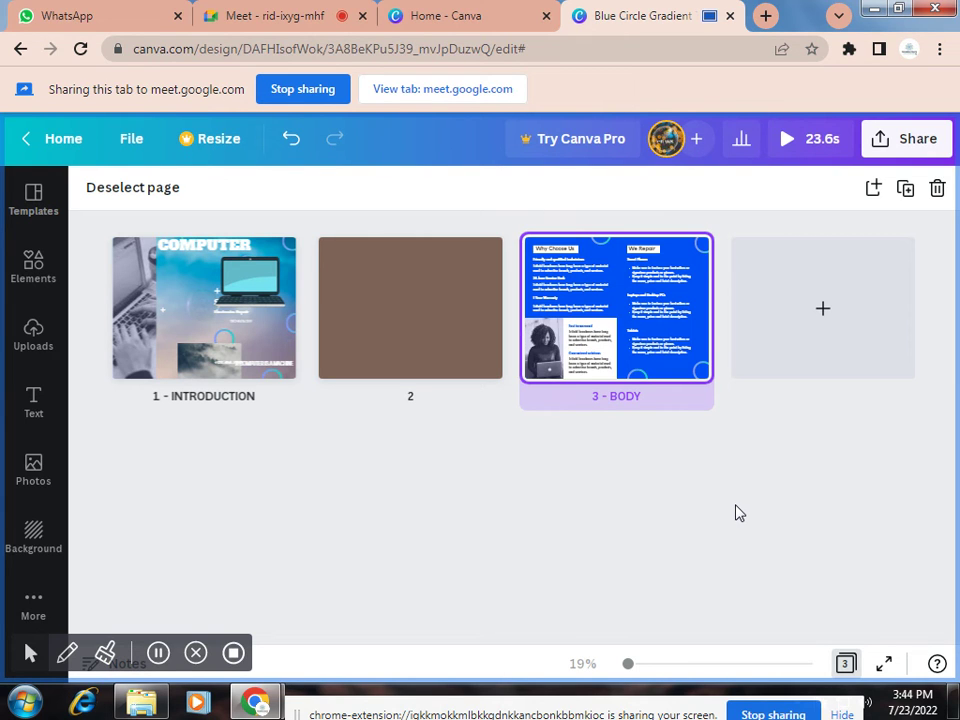
Set the design's link sharing to "Anyone with the link" and copy the share link
{"action": "left_click", "coordinate": [905, 146]}
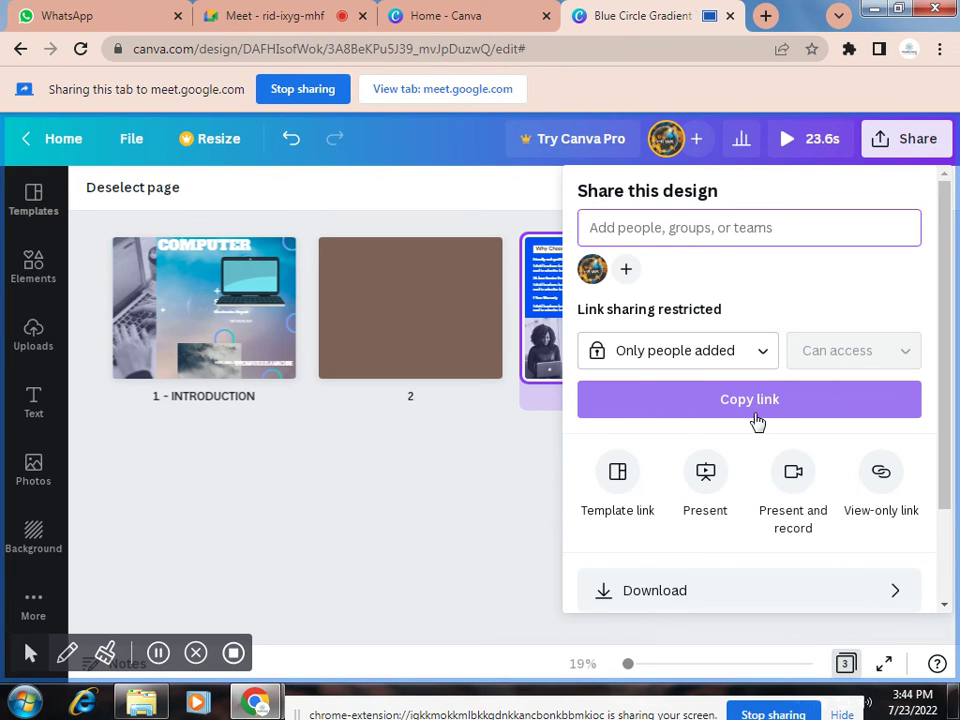
{"action": "left_click", "coordinate": [765, 355]}
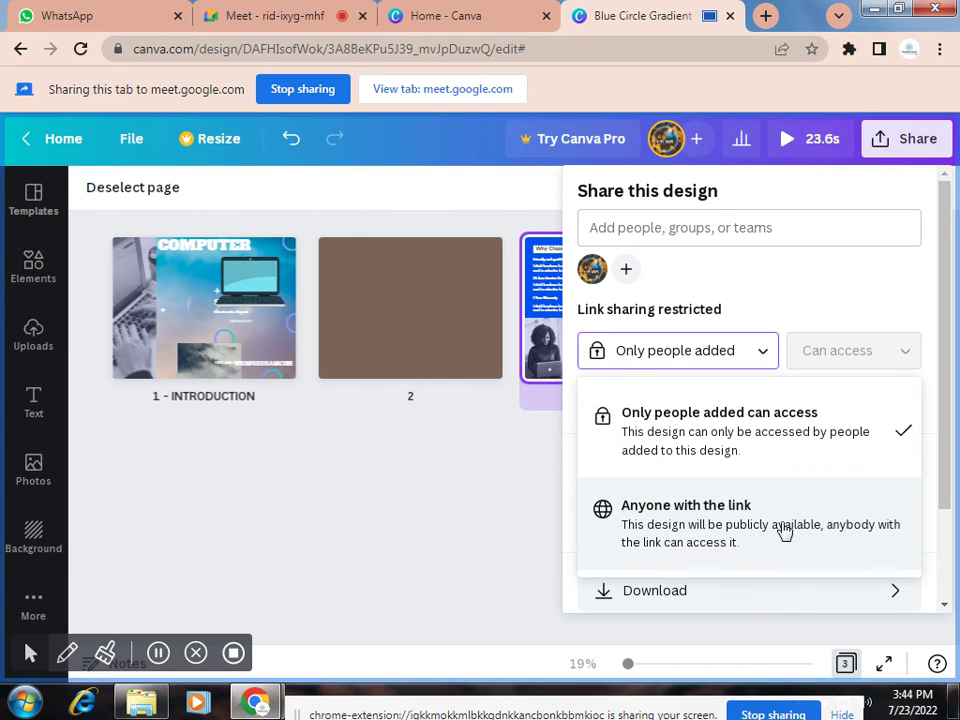
{"action": "left_click", "coordinate": [731, 516]}
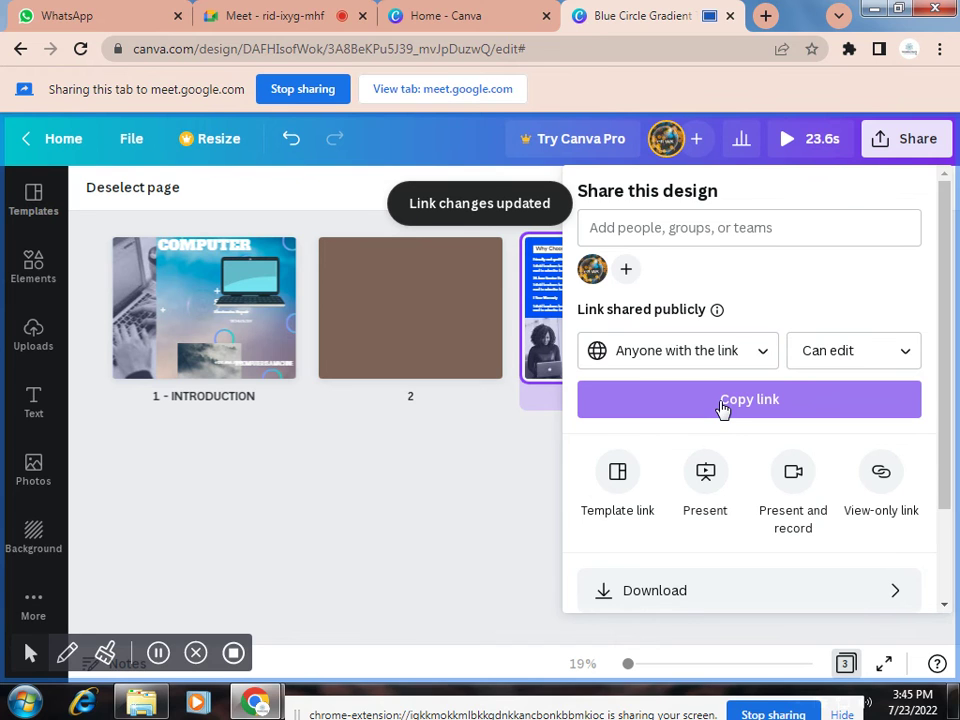
{"action": "left_click", "coordinate": [727, 413]}
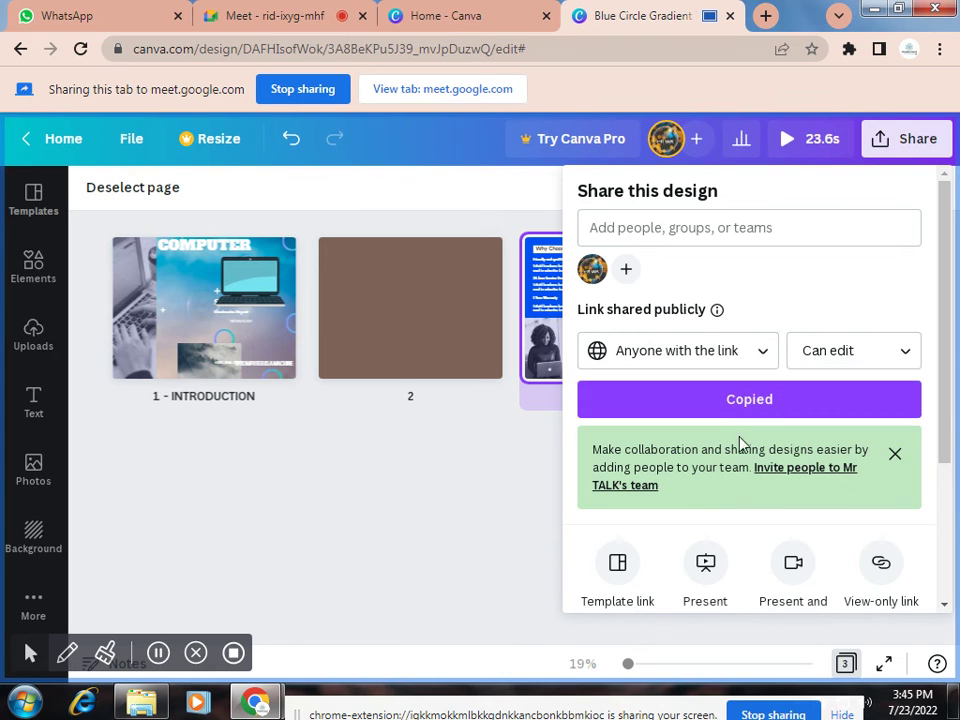
Look through the remaining share options, open the view-only link, and return to the main sharing options
{"action": "scroll", "coordinate": [714, 430], "scroll_direction": "down", "scroll_amount": 1}
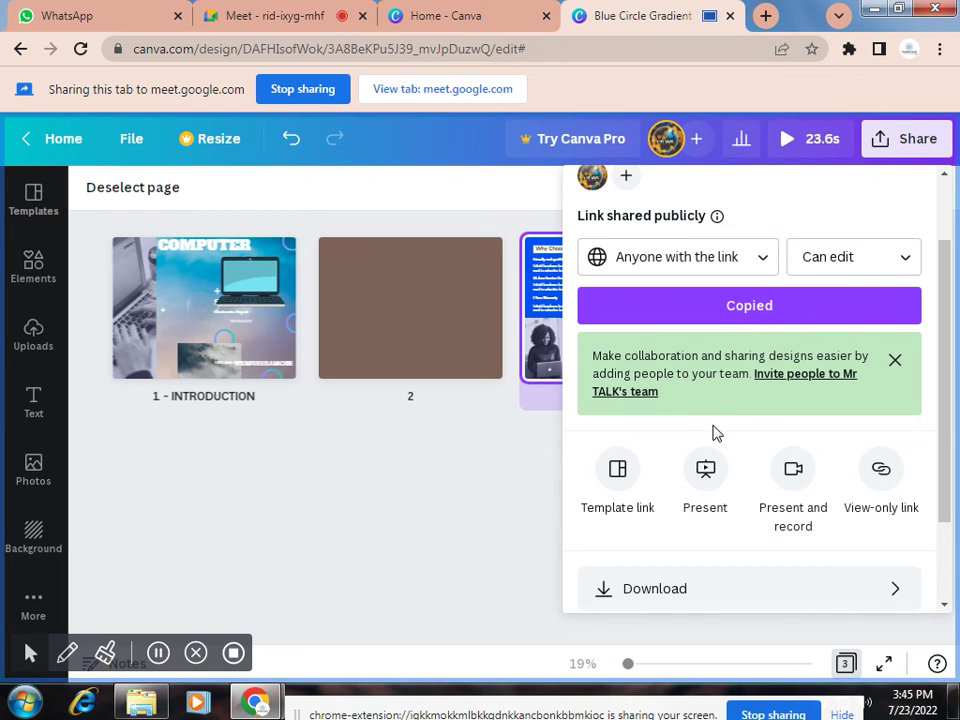
{"action": "scroll", "coordinate": [714, 434], "scroll_direction": "down", "scroll_amount": 1}
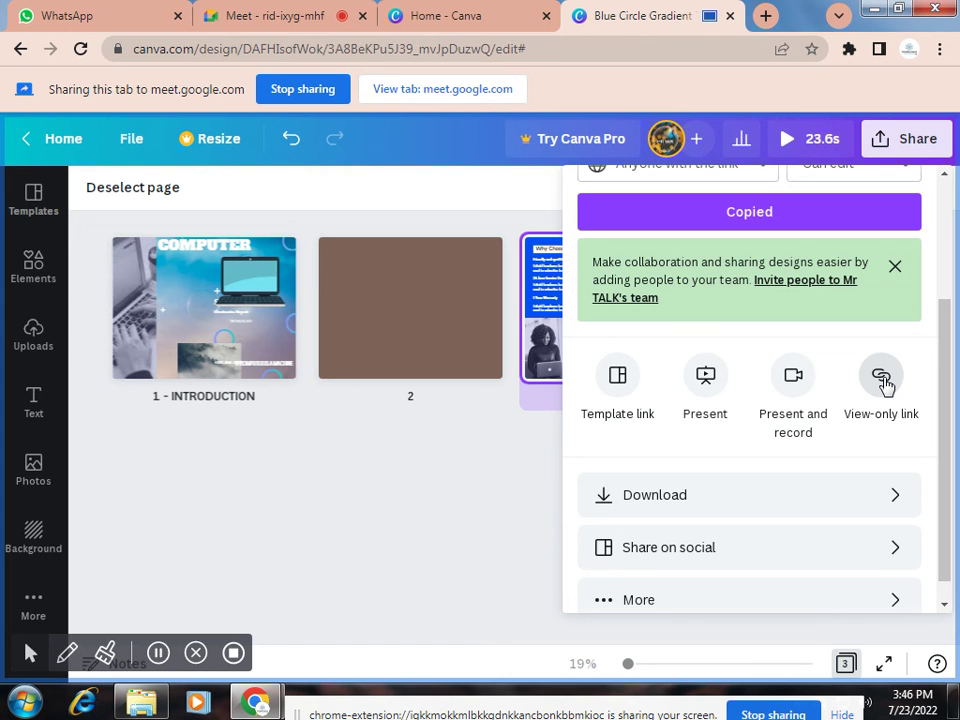
{"action": "scroll", "coordinate": [884, 383], "scroll_direction": "up", "scroll_amount": 3}
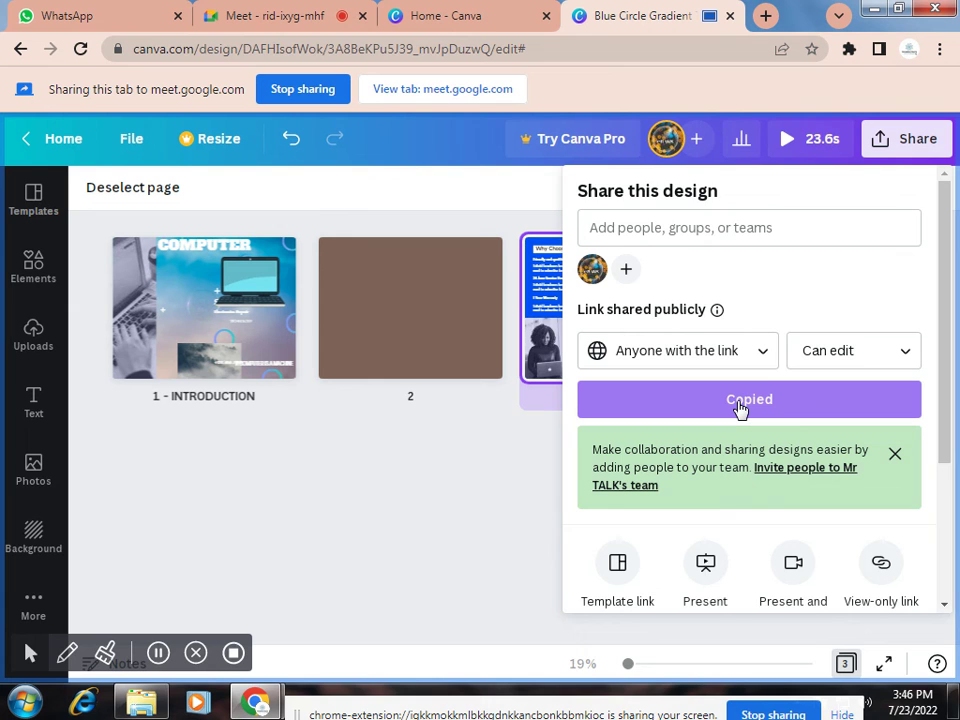
{"action": "scroll", "coordinate": [770, 420], "scroll_direction": "down", "scroll_amount": 1}
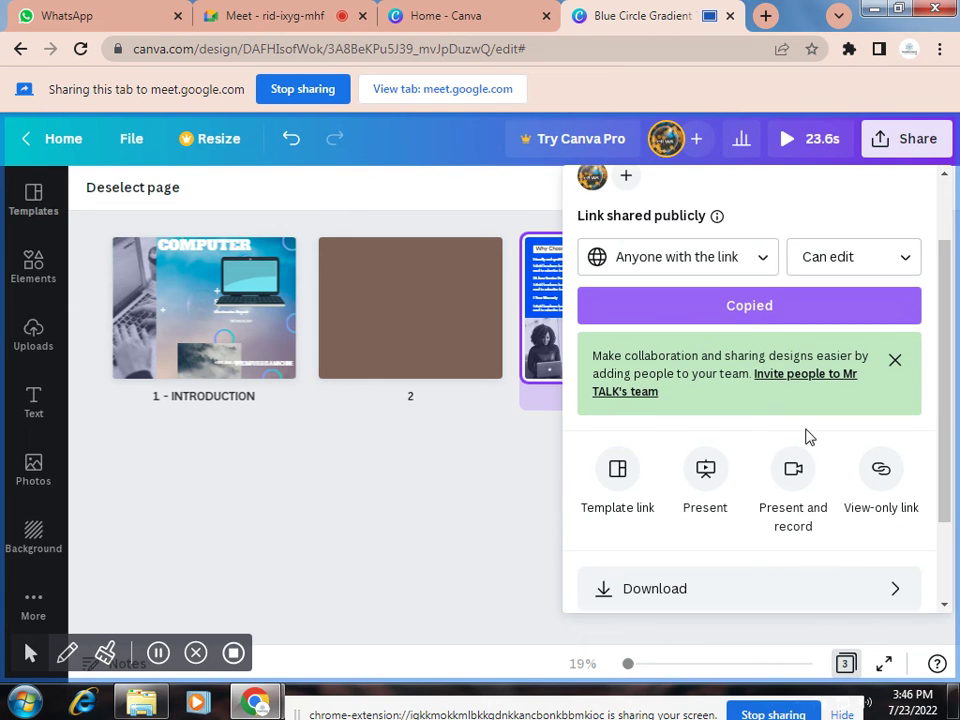
{"action": "left_click", "coordinate": [880, 472]}
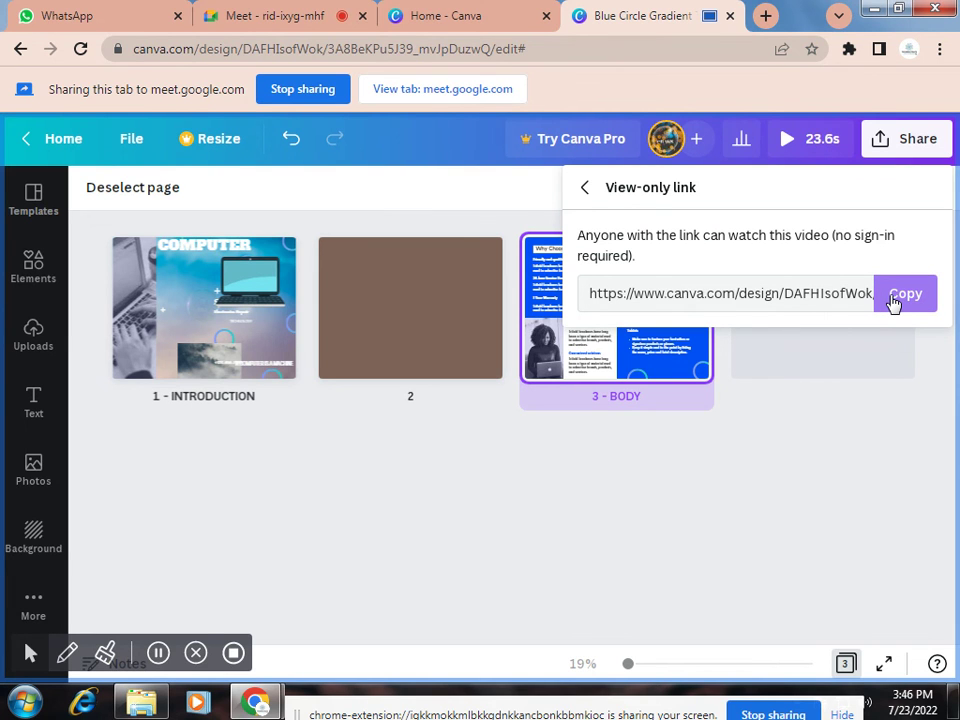
{"action": "left_click", "coordinate": [587, 190]}
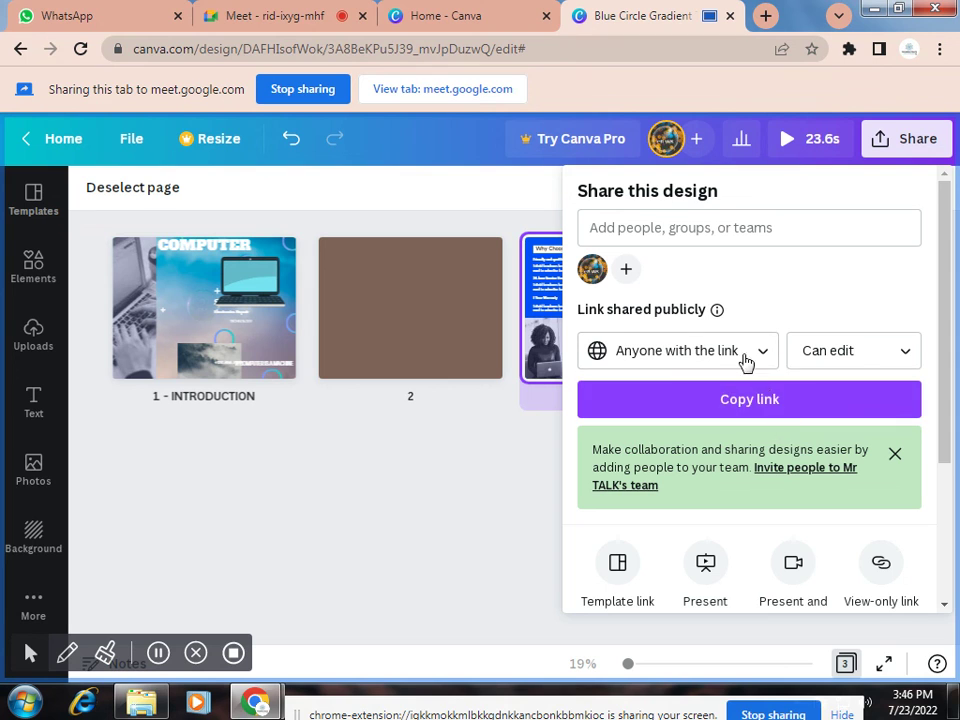
Revisit the copy link option and review the access choices for the shared link
{"action": "left_click", "coordinate": [761, 400]}
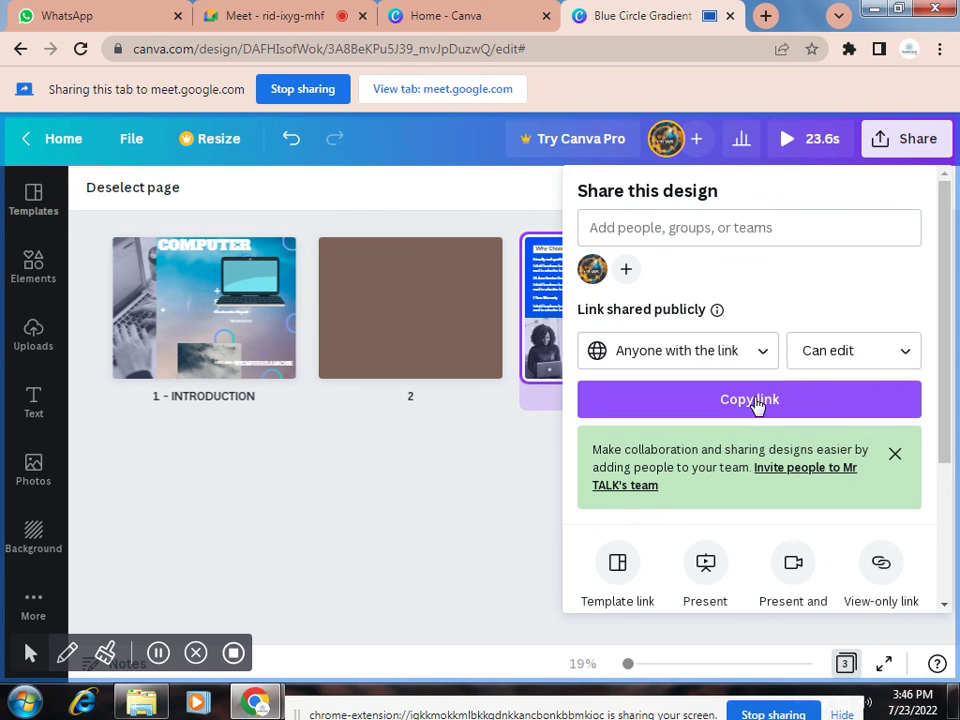
{"action": "left_click", "coordinate": [758, 404]}
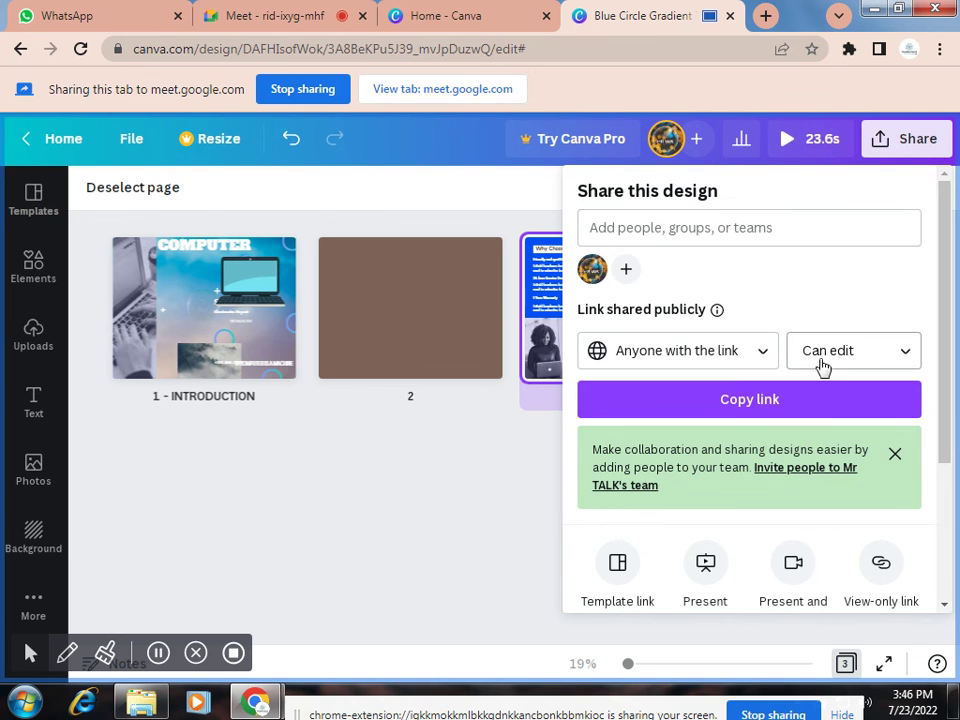
{"action": "left_click", "coordinate": [766, 360]}
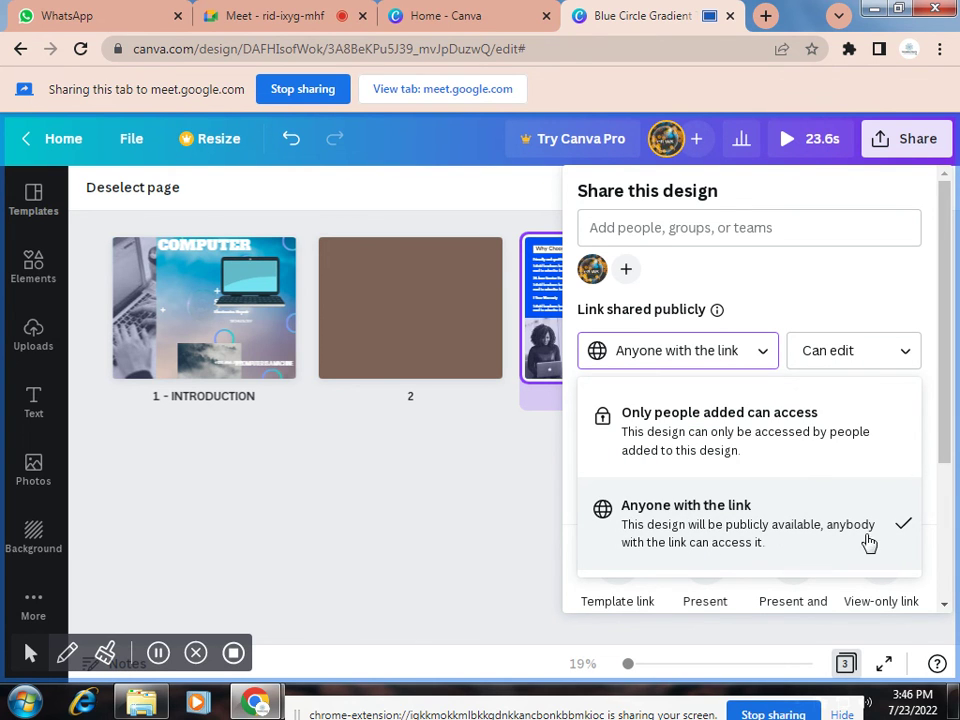
{"action": "left_click", "coordinate": [572, 471]}
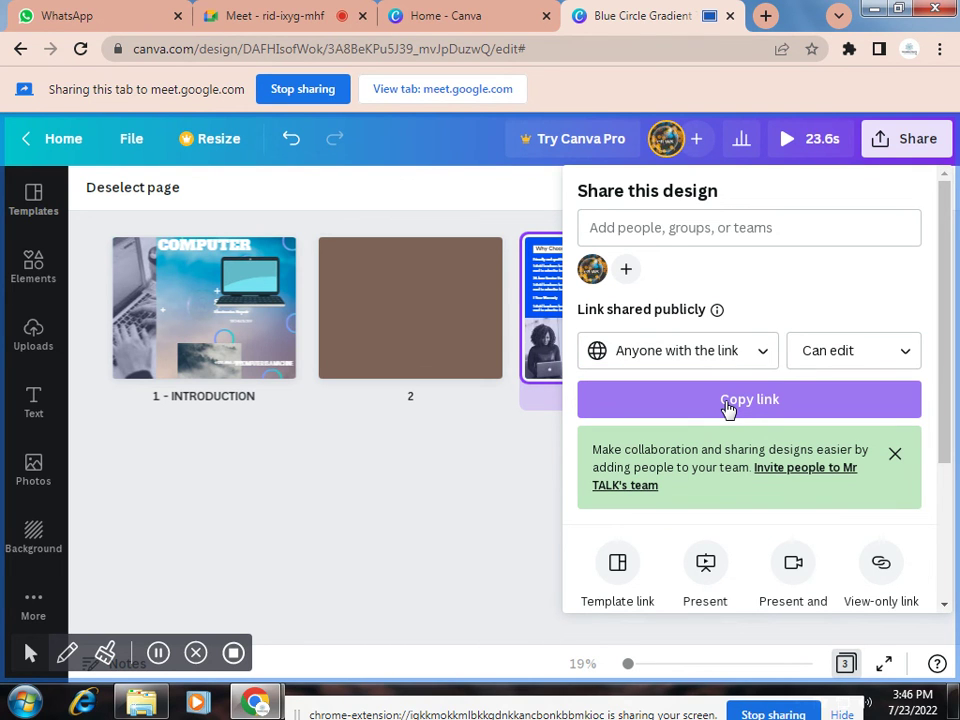
Download all three pages of the design as an MP4 video, checking the page selection and file type choices first
{"action": "scroll", "coordinate": [843, 514], "scroll_direction": "down", "scroll_amount": 2}
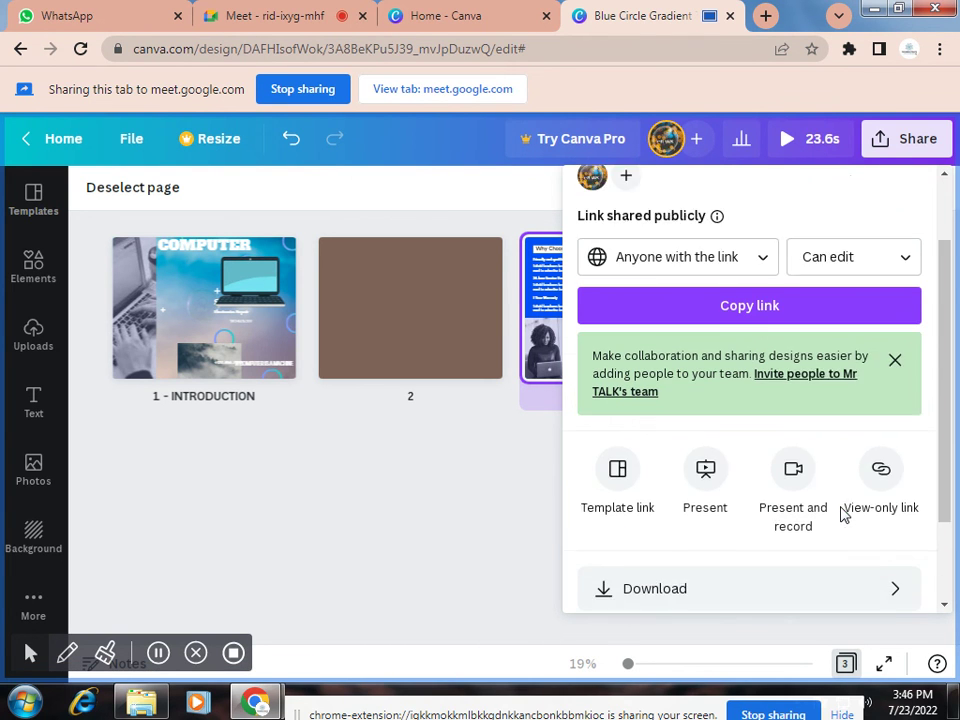
{"action": "scroll", "coordinate": [843, 514], "scroll_direction": "down", "scroll_amount": 2}
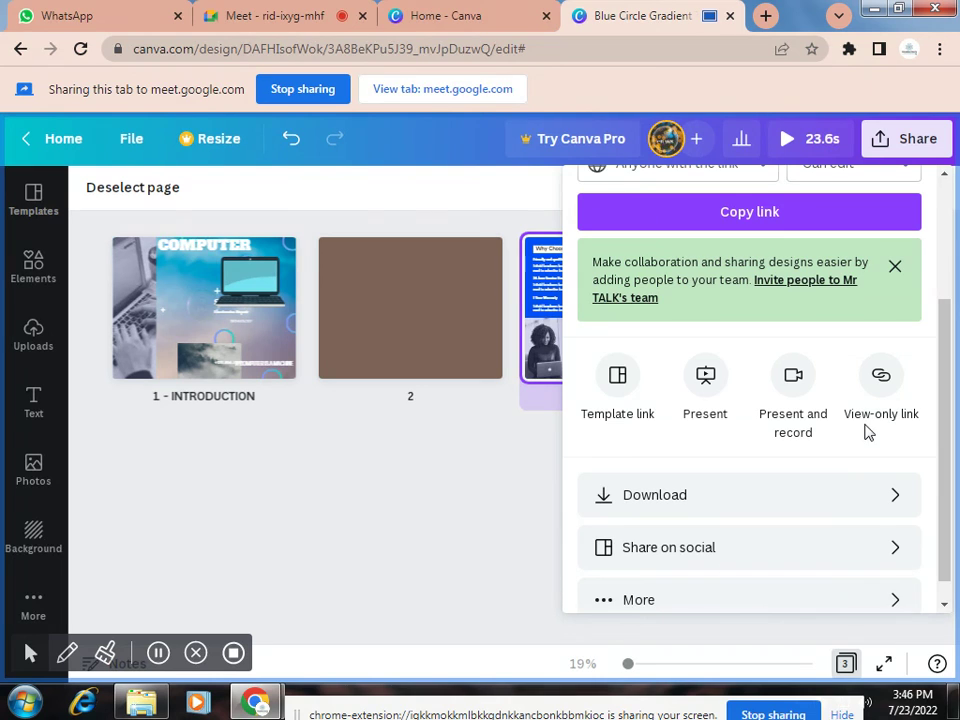
{"action": "scroll", "coordinate": [866, 431], "scroll_direction": "down", "scroll_amount": 1}
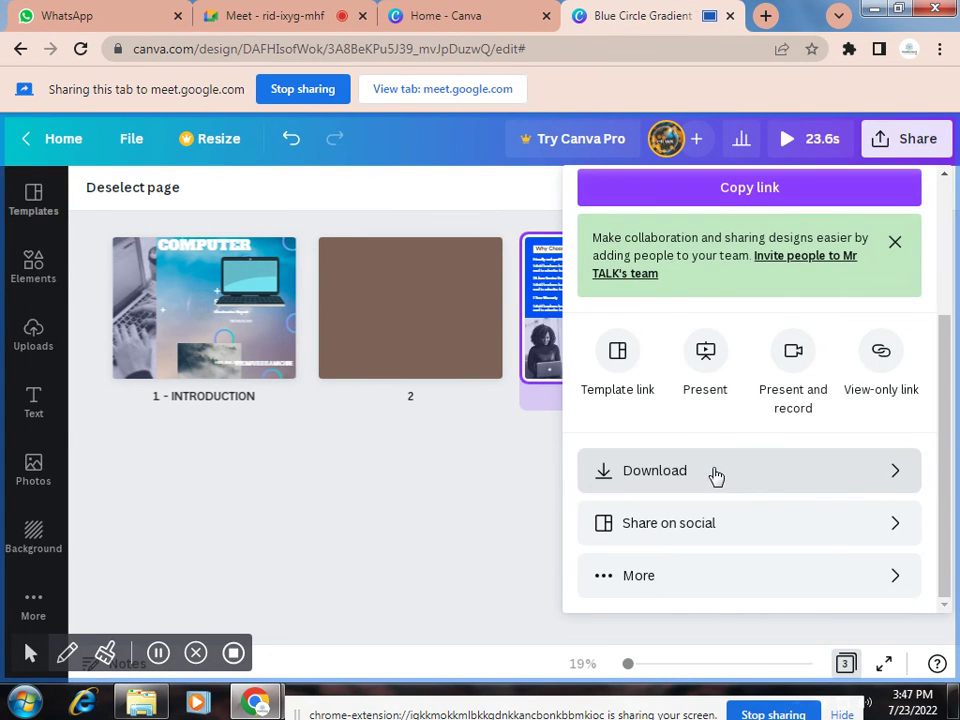
{"action": "left_click", "coordinate": [716, 476]}
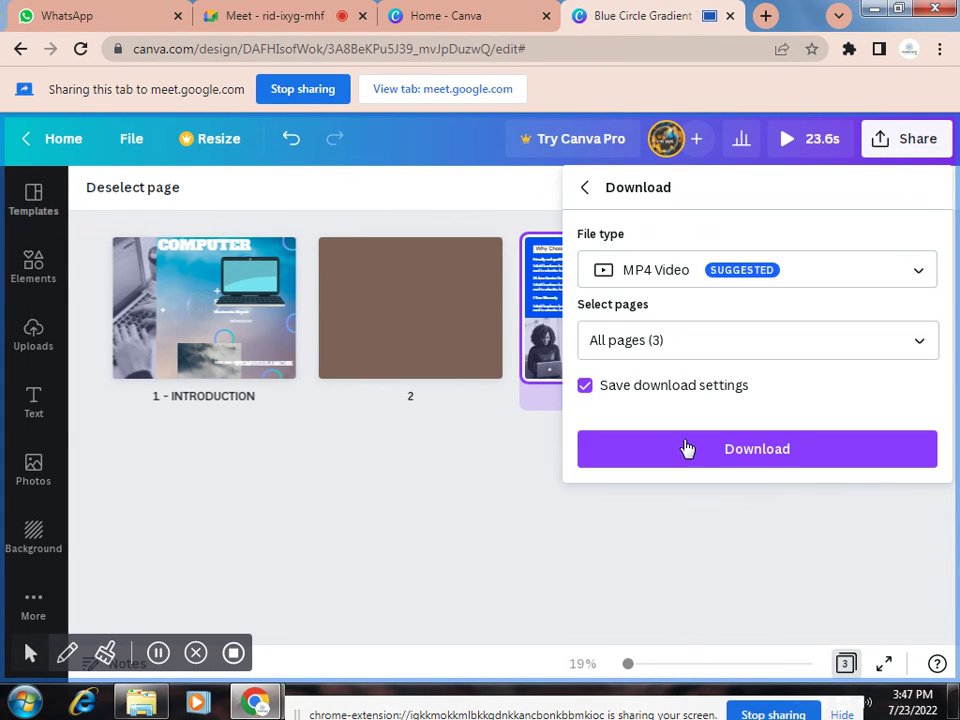
{"action": "left_click", "coordinate": [676, 346]}
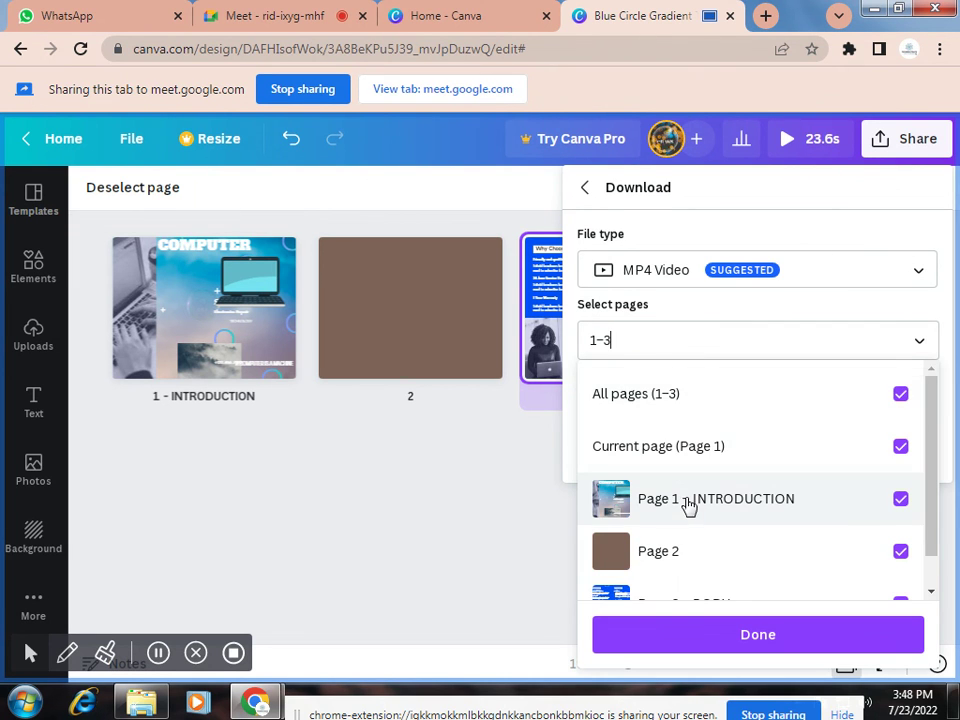
{"action": "scroll", "coordinate": [690, 505], "scroll_direction": "down", "scroll_amount": 2}
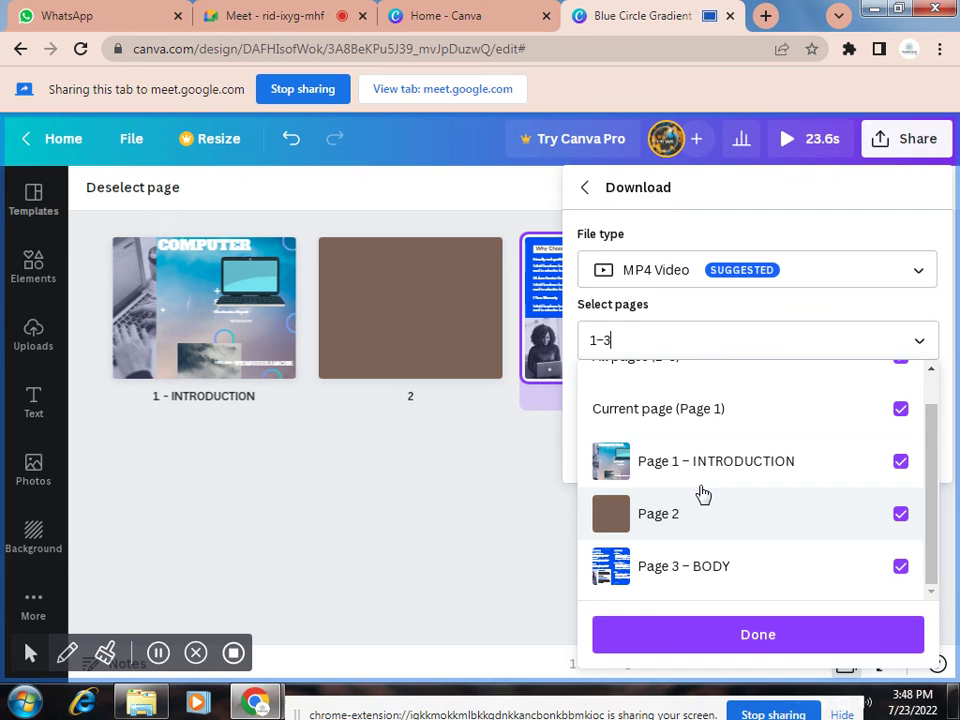
{"action": "left_click", "coordinate": [654, 325]}
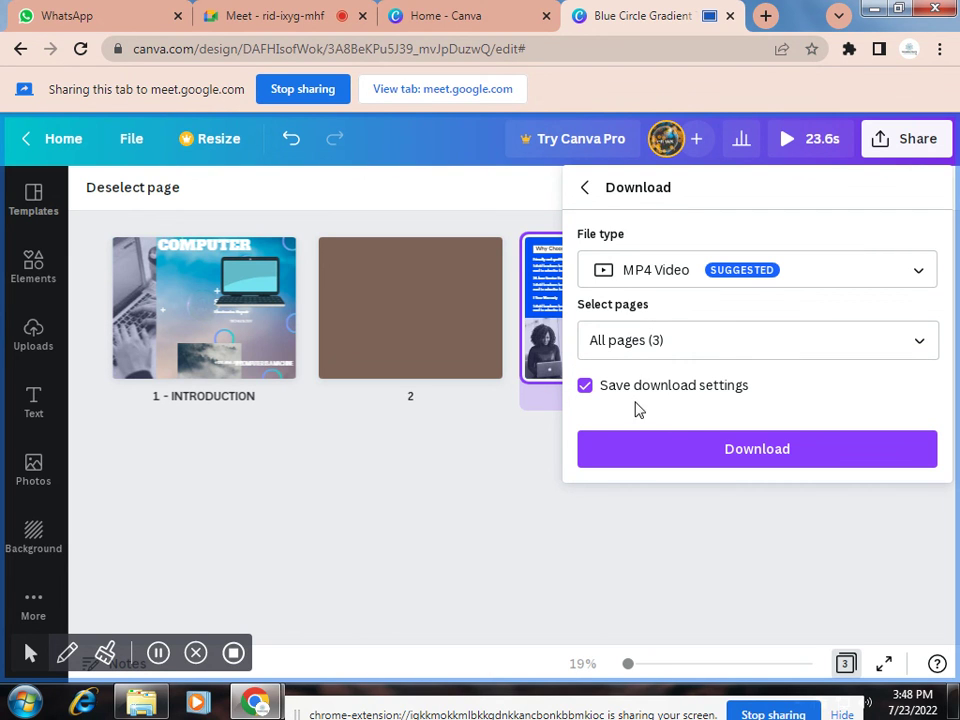
{"action": "left_click", "coordinate": [731, 285]}
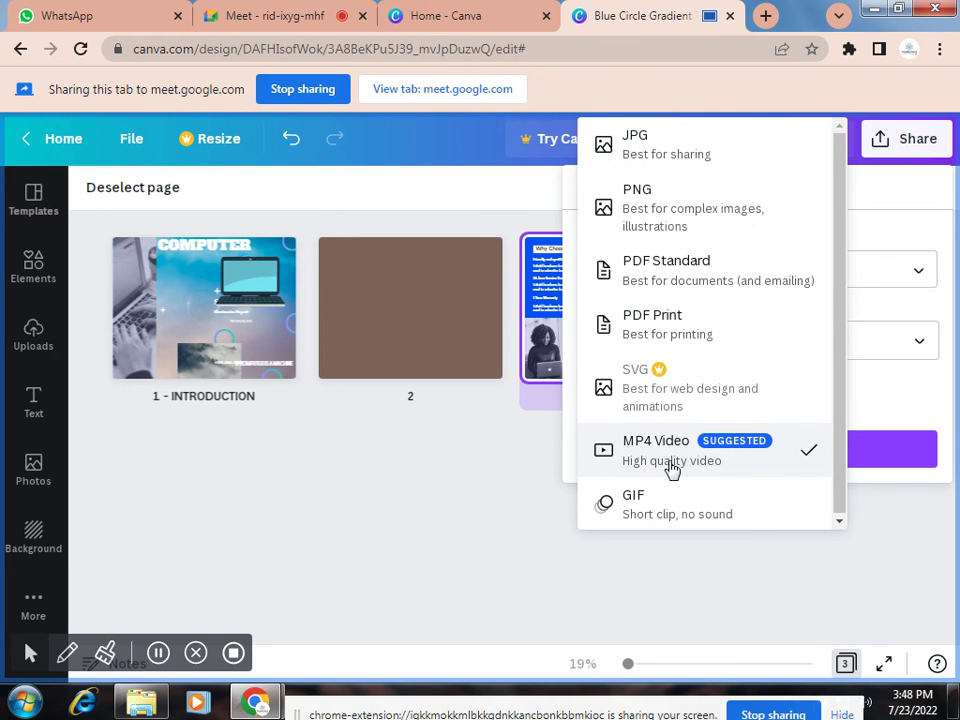
{"action": "left_click", "coordinate": [900, 395]}
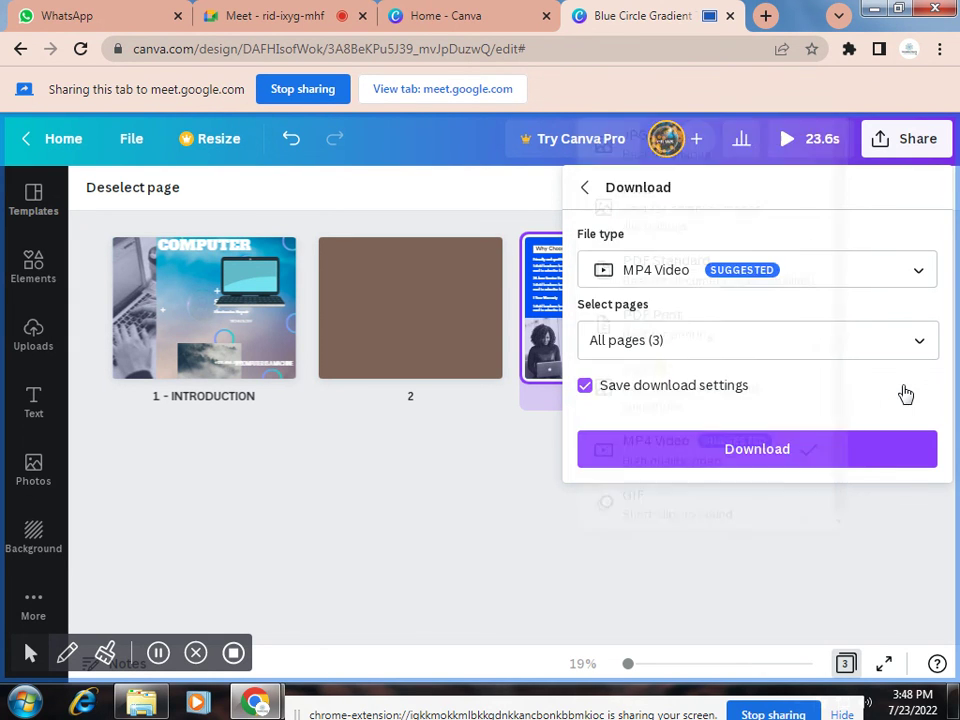
{"action": "left_click", "coordinate": [712, 450]}
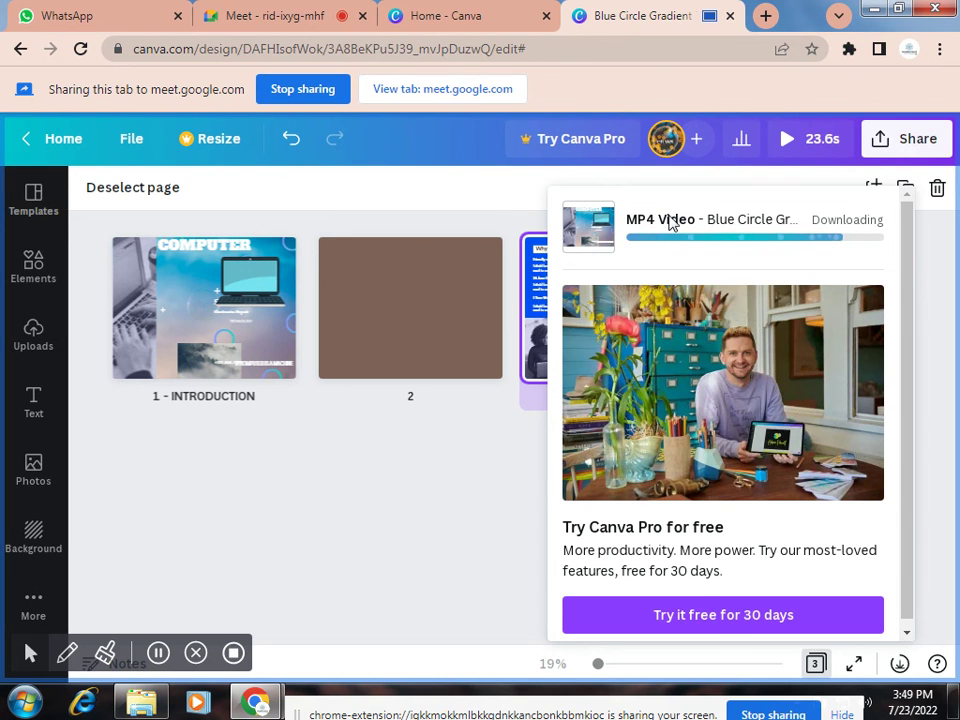
Dismiss the download notices and switch from the page grid to the normal editing view of the BODY page
{"action": "left_click", "coordinate": [469, 204]}
{"action": "left_click_drag", "start_coordinate": [534, 253], "coordinate": [514, 306]}
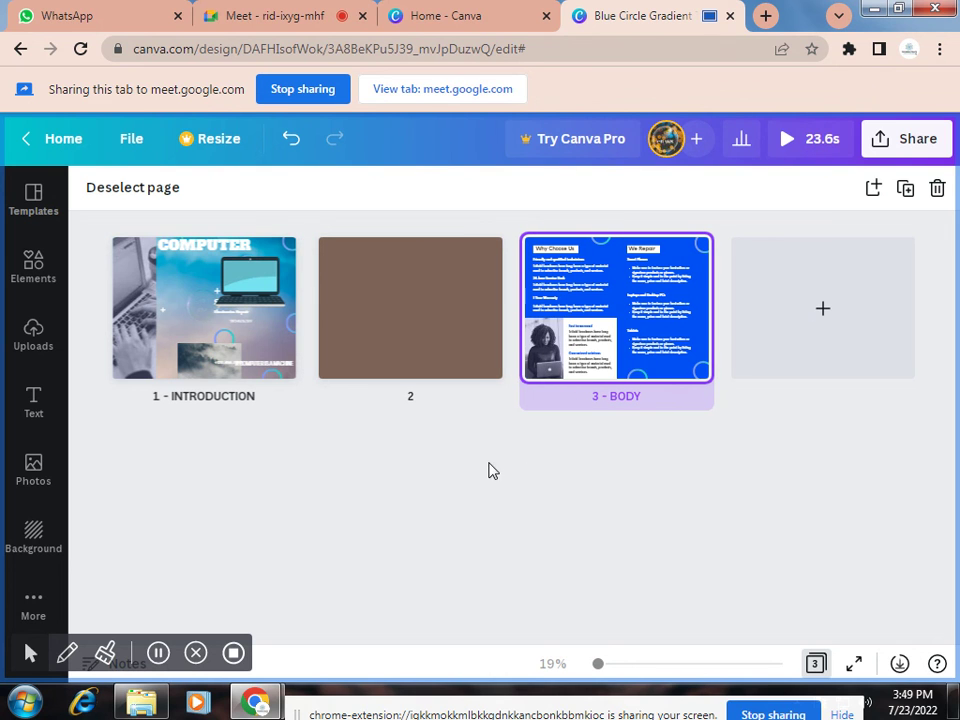
{"action": "left_click", "coordinate": [816, 664]}
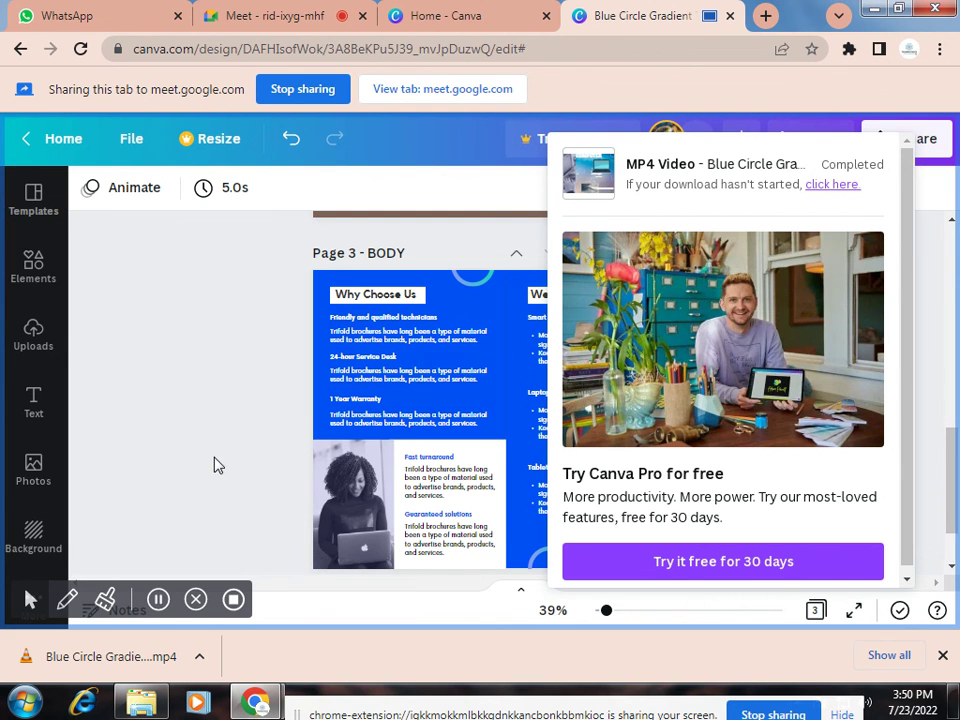
{"action": "left_click", "coordinate": [195, 540]}
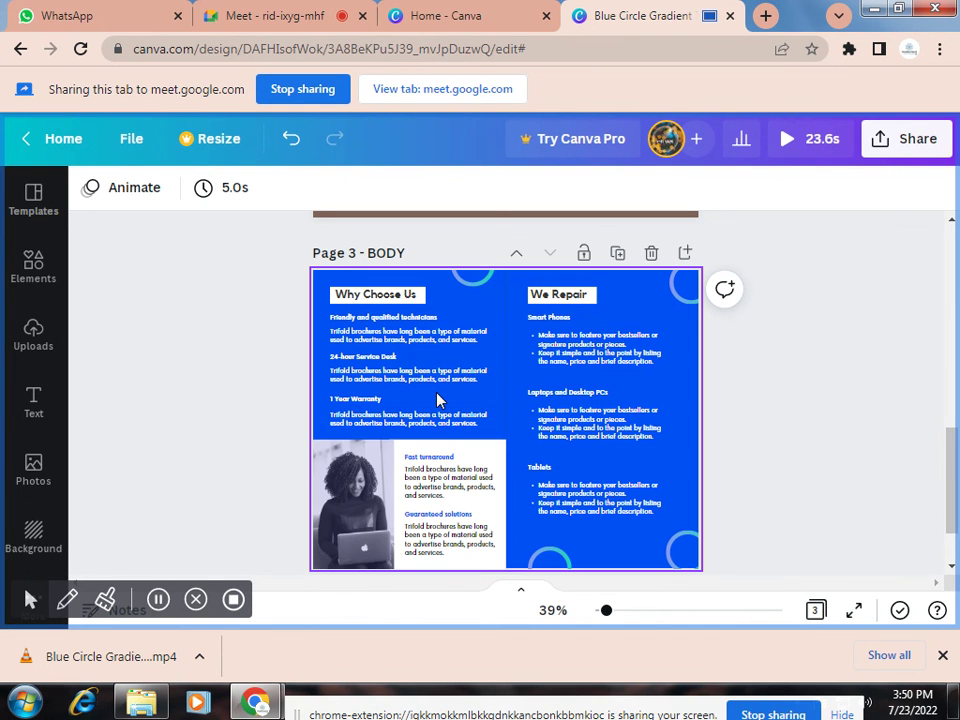
Switch to the Google Meet call, view its participant list, and close the list
{"action": "left_click", "coordinate": [315, 12]}
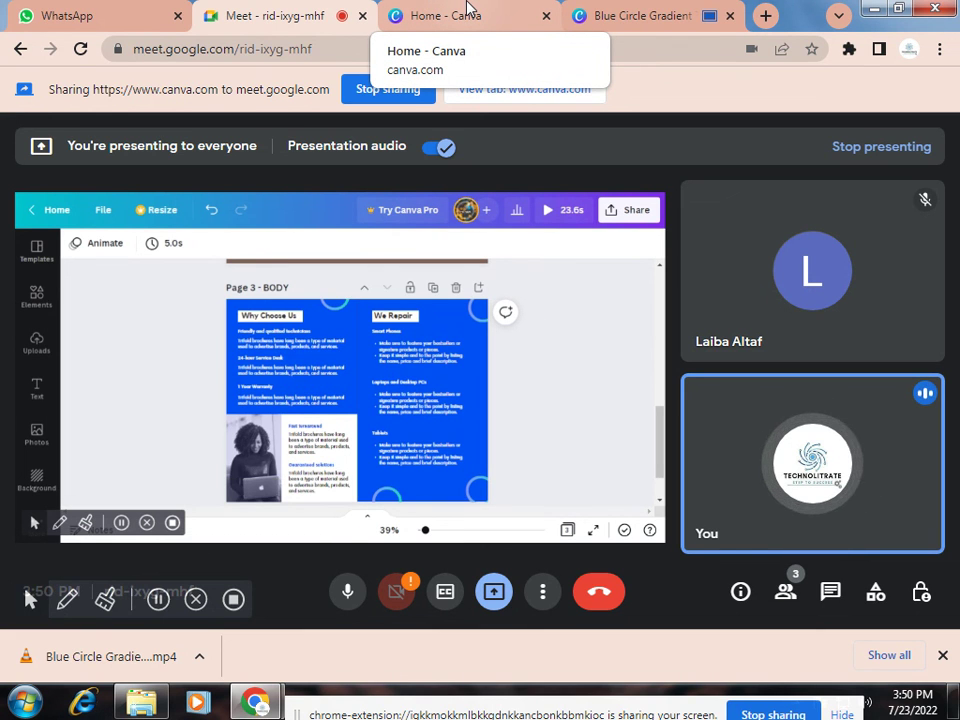
{"action": "left_click", "coordinate": [788, 593]}
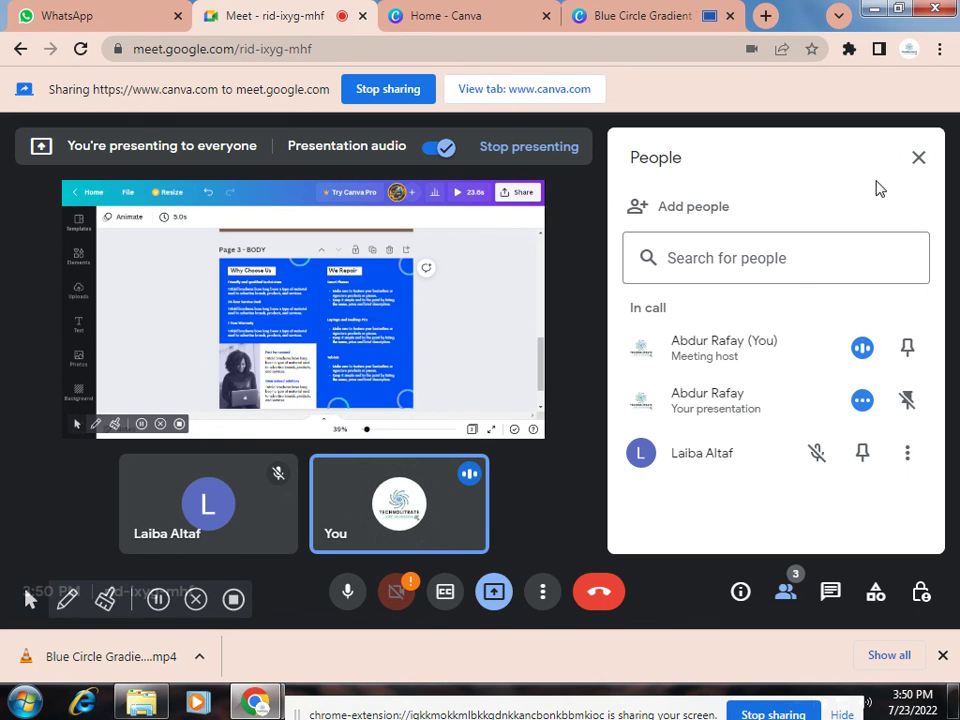
{"action": "left_click", "coordinate": [917, 160]}
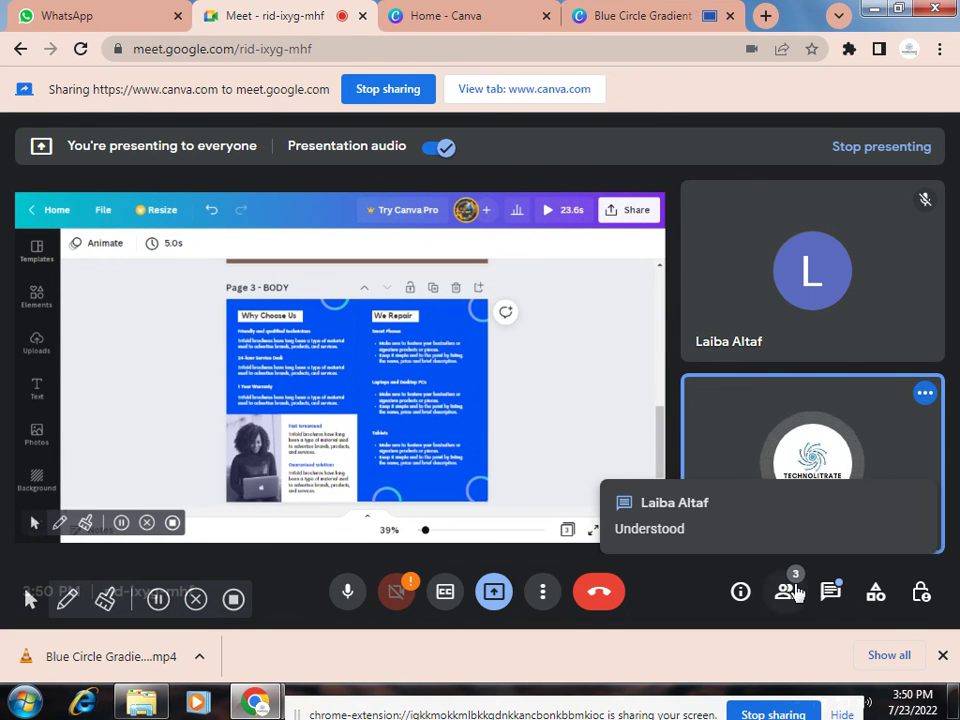
Read the in-call messages of the Google Meet call and return to the Blue Circle Gradient design in Canva
{"action": "left_click", "coordinate": [830, 591]}
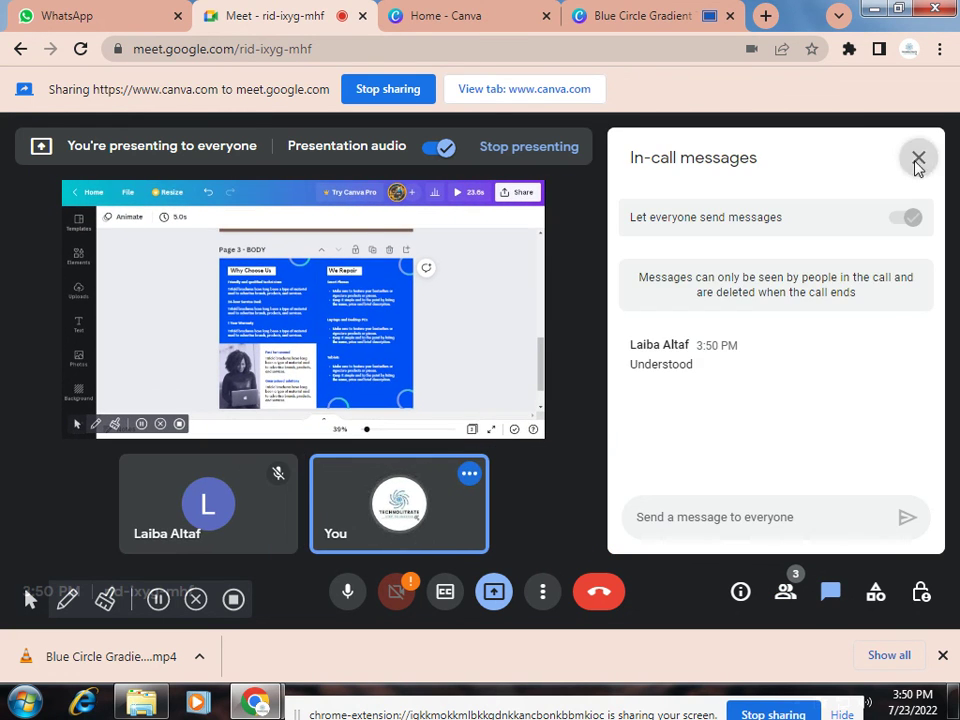
{"action": "left_click", "coordinate": [917, 157]}
{"action": "left_click", "coordinate": [463, 12]}
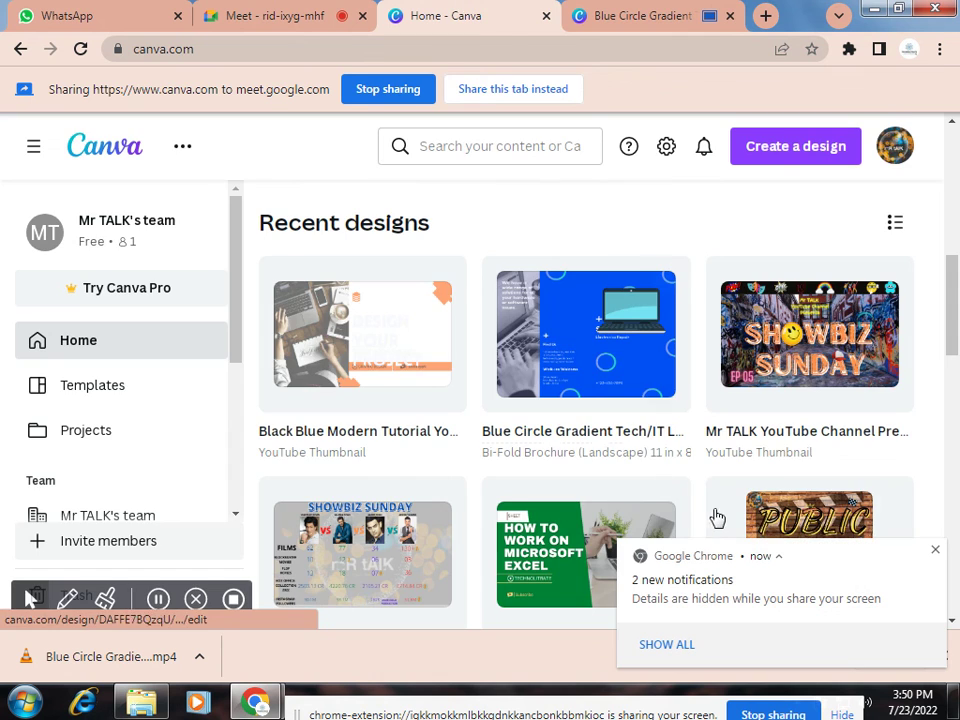
{"action": "left_click", "coordinate": [660, 14]}
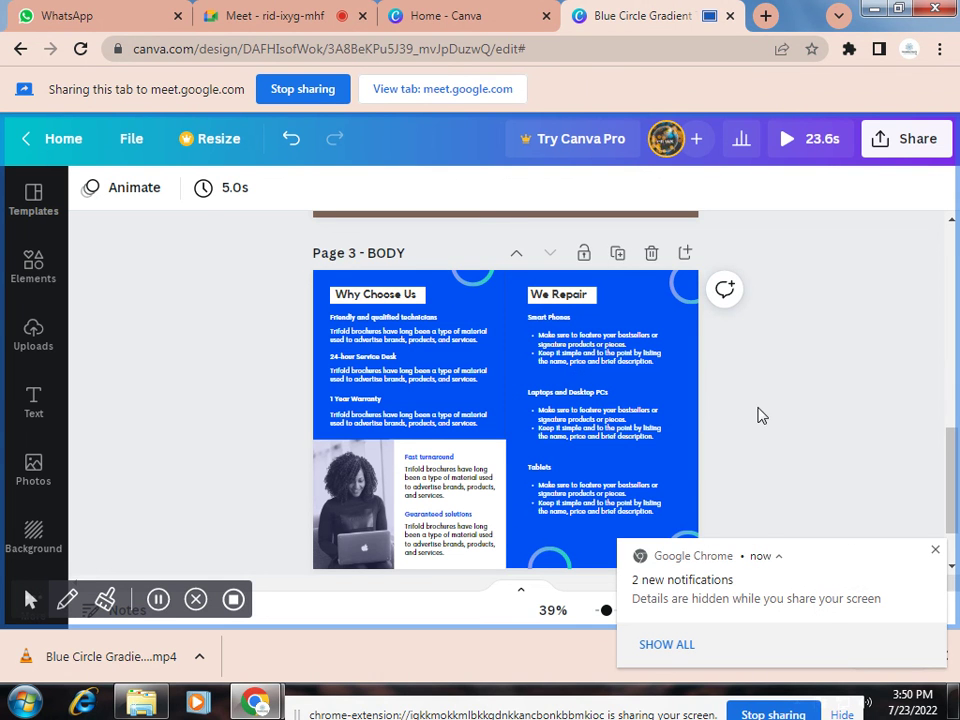
{"action": "scroll", "coordinate": [760, 412], "scroll_direction": "down", "scroll_amount": 2}
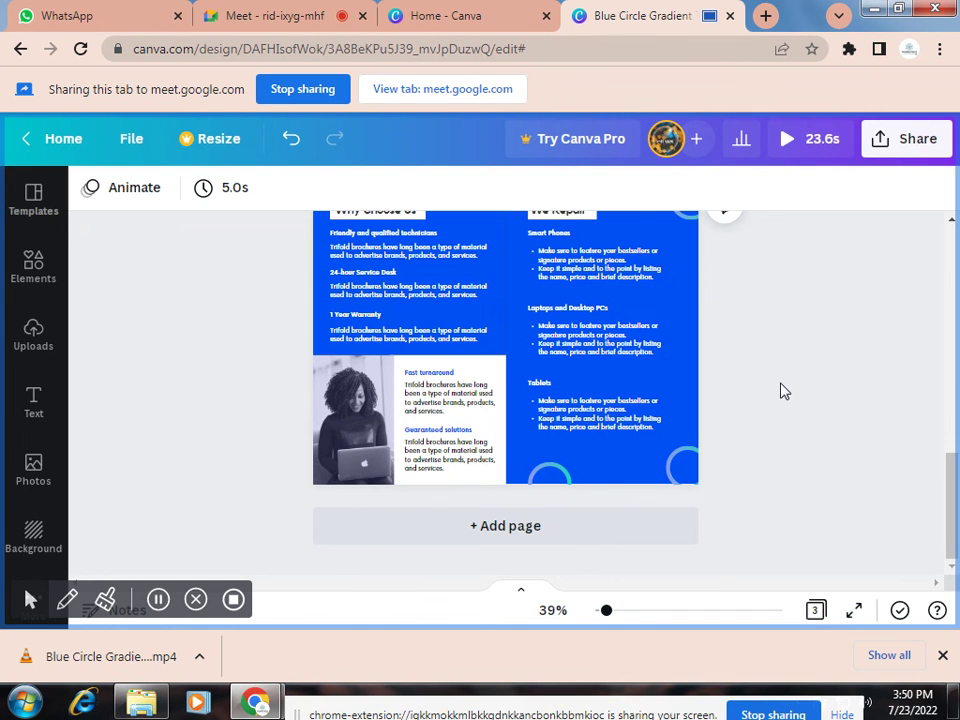
{"action": "scroll", "coordinate": [784, 390], "scroll_direction": "up", "scroll_amount": 6}
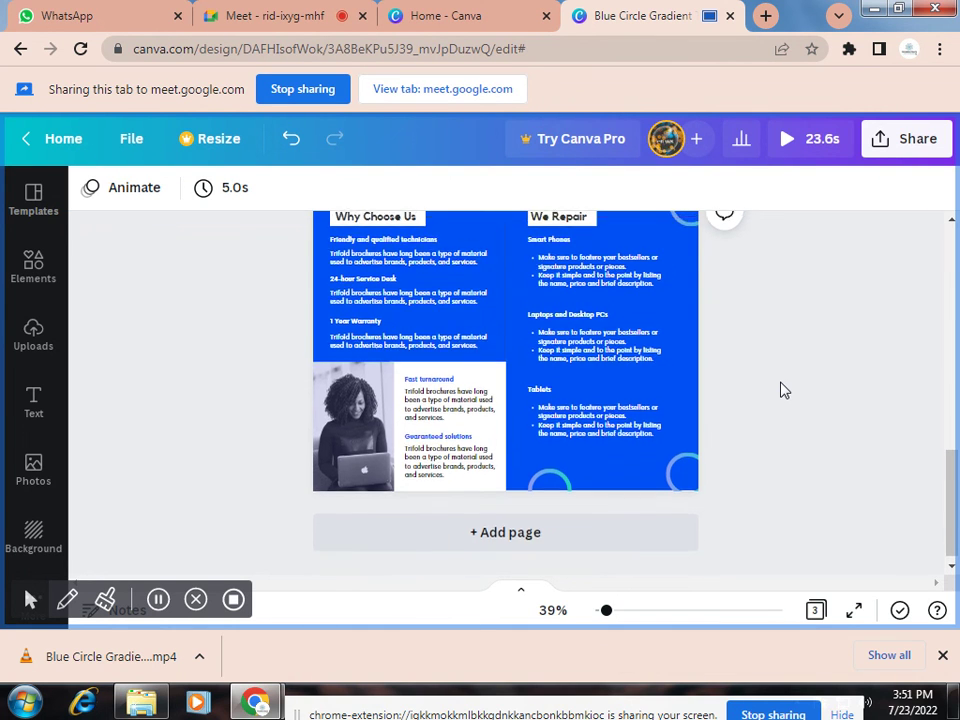
{"action": "scroll", "coordinate": [784, 390], "scroll_direction": "up", "scroll_amount": 10}
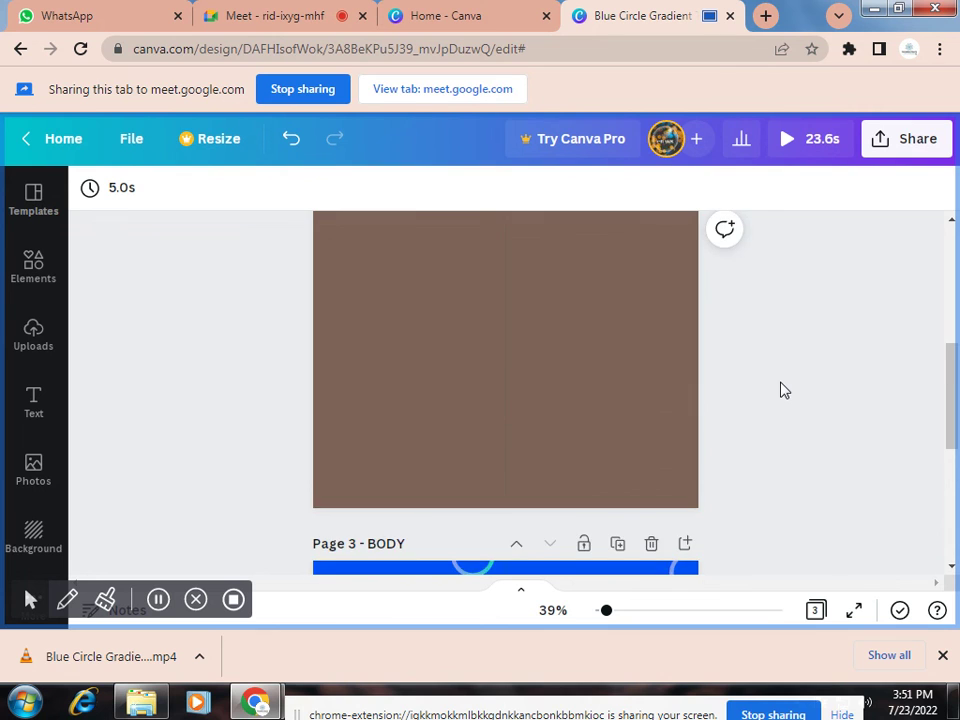